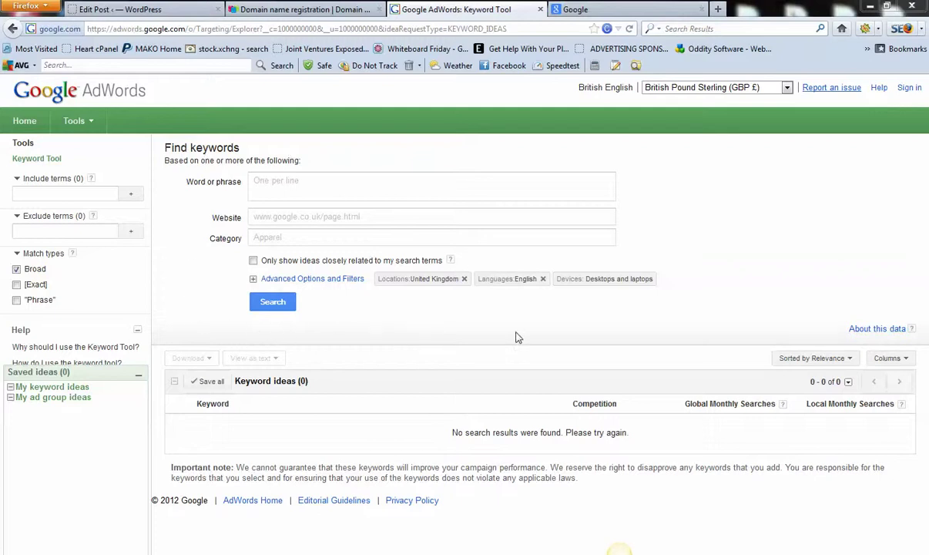
Search for keyword ideas for "keyword tool" and add the exact match type to the results.
left_click(258, 181)
type("keyword tool")
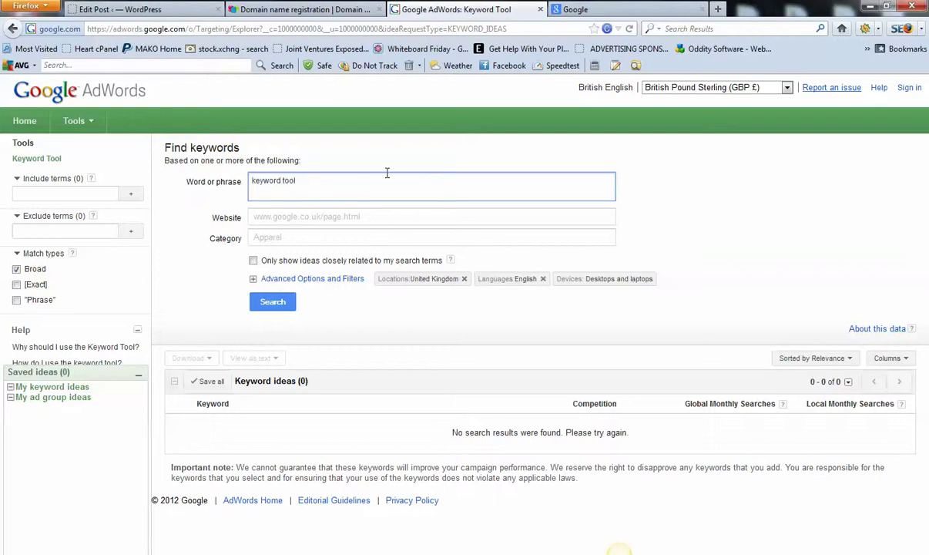
left_click(272, 306)
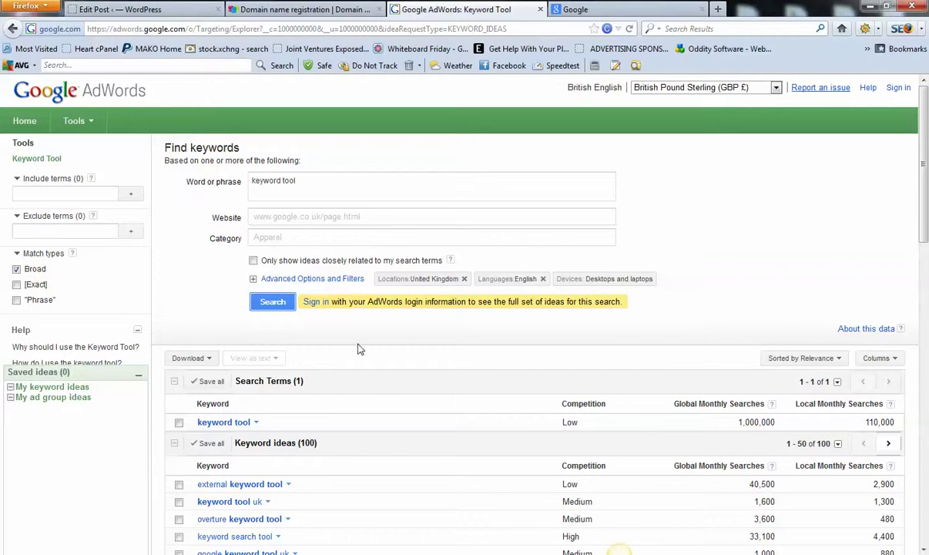
left_click(17, 284)
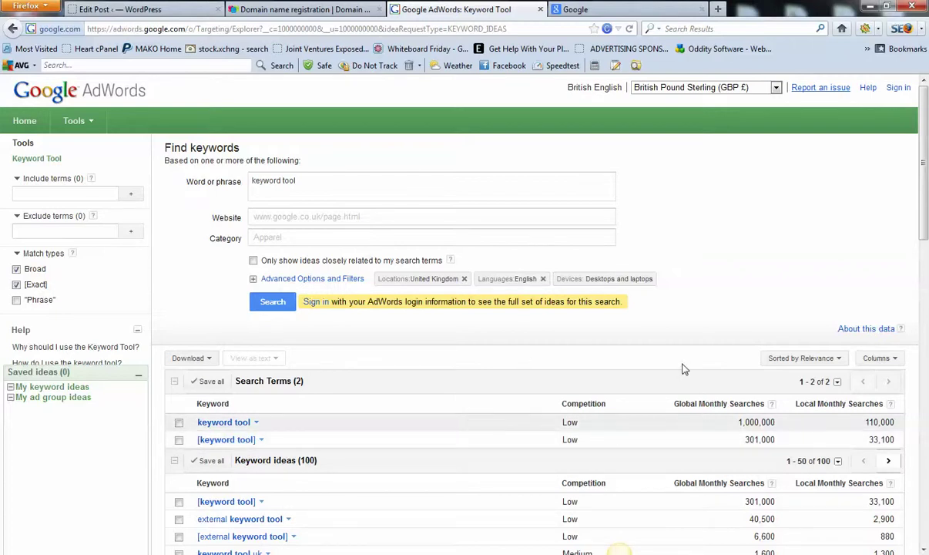
Switch to the 123-reg site and check the availability of the domain keywordtool.com across its extensions.
left_click(341, 10)
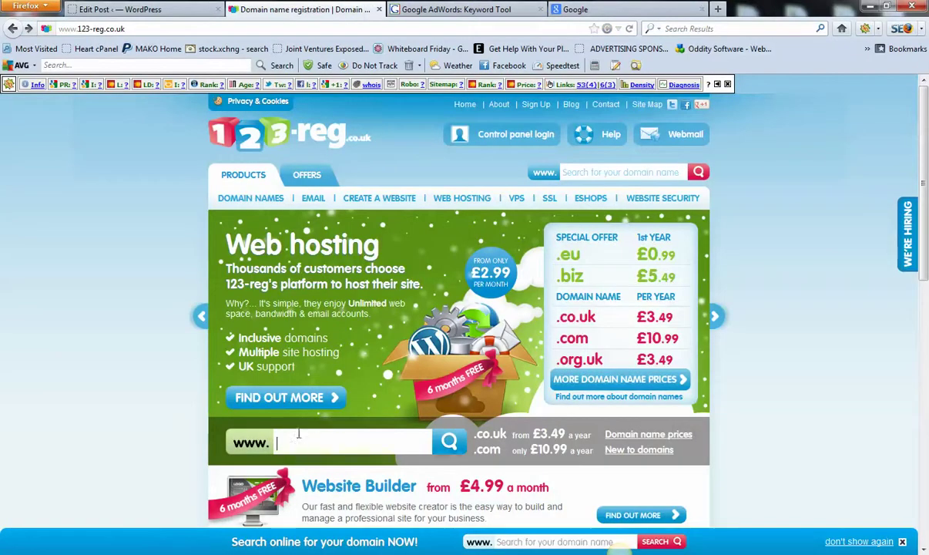
type("keywordtool.")
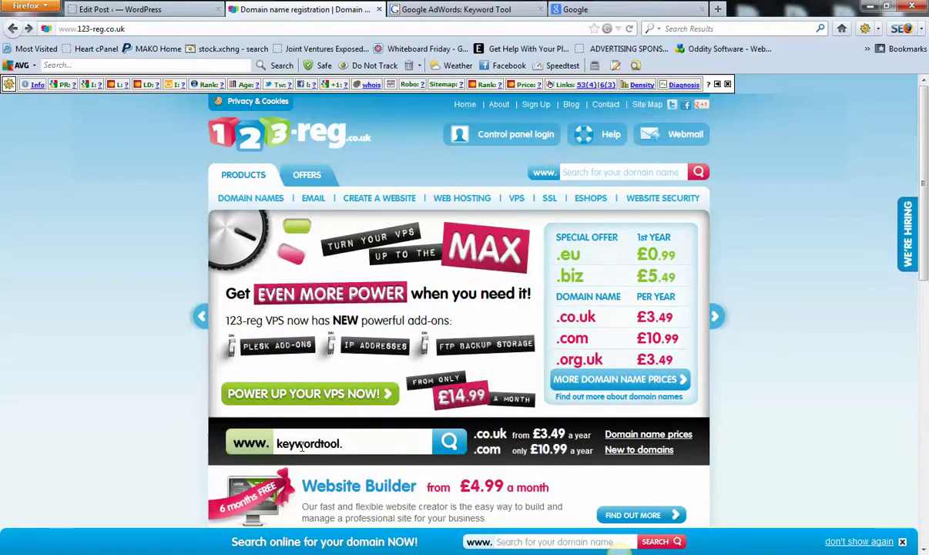
type("com")
key("Return")
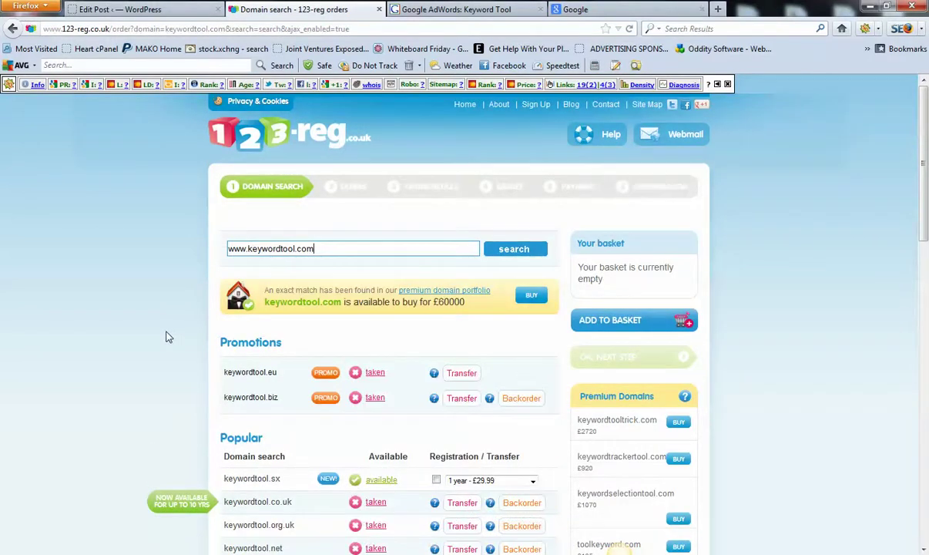
scroll(171, 336, "down", 1)
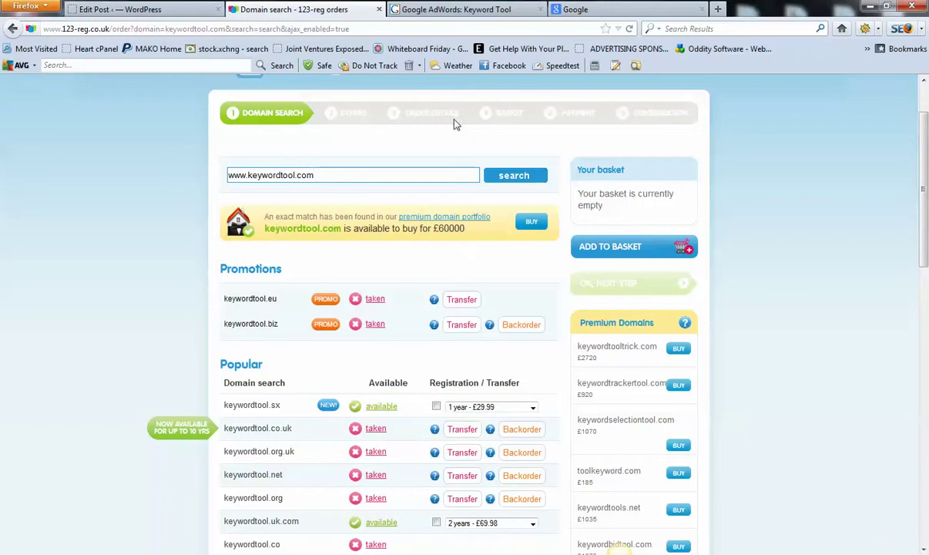
Return to the Google AdWords Keyword Tool and search for keyword ideas for "keyword selector tool".
left_click(454, 9)
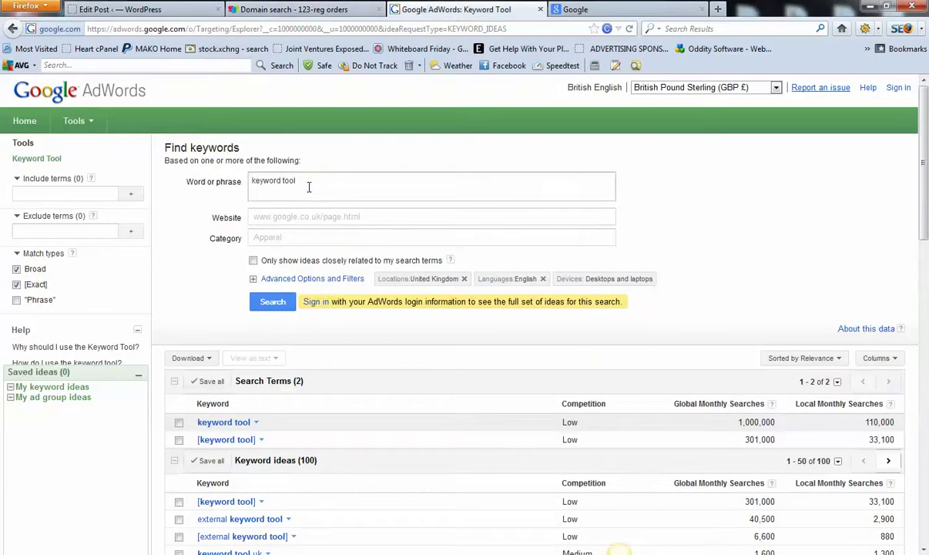
left_click(284, 180)
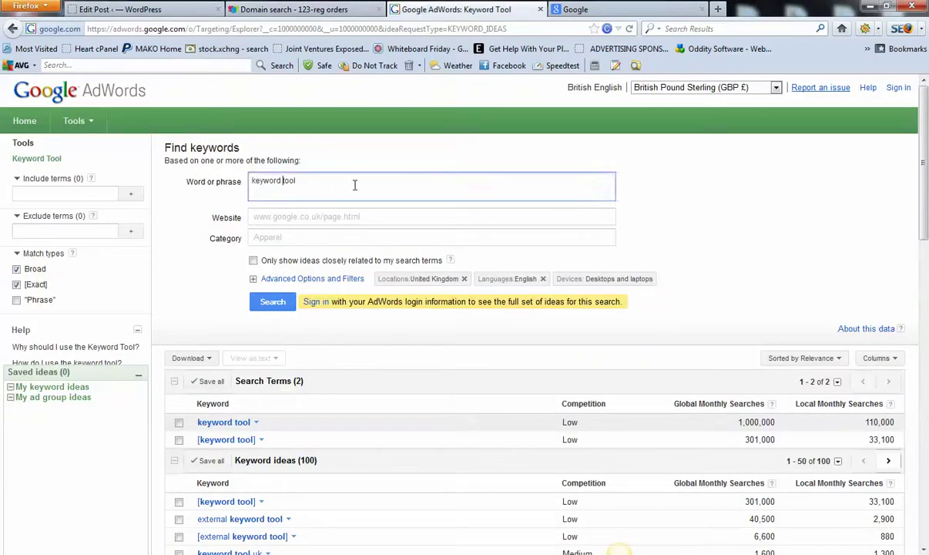
type("selector")
left_click(265, 302)
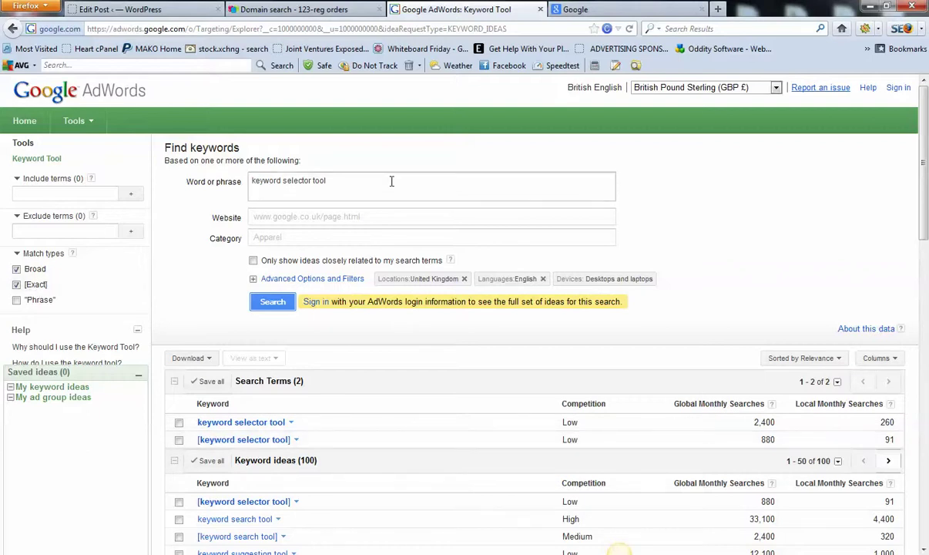
On the 123-reg site, search for the domain name "keywordselectortool" and review the availability and prices of its extensions.
left_click(291, 11)
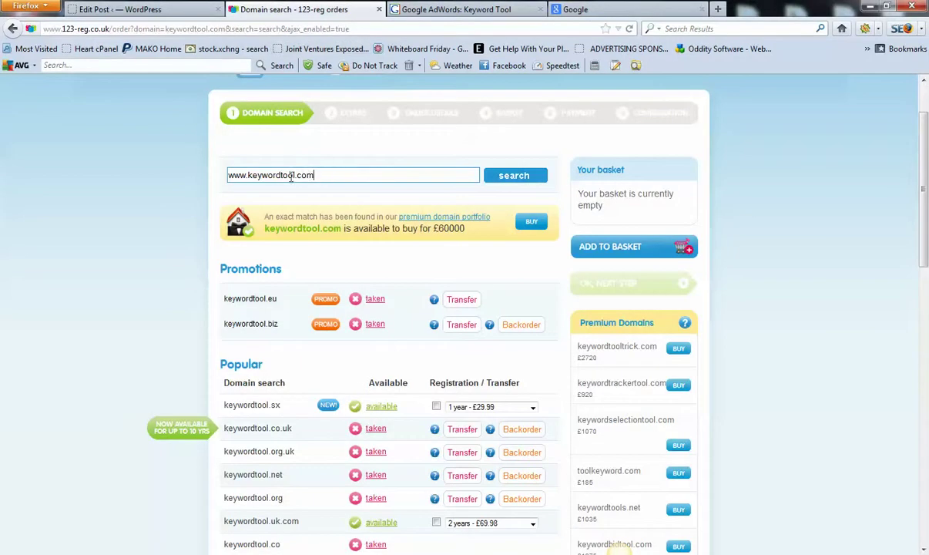
left_click_drag(313, 177, 198, 177)
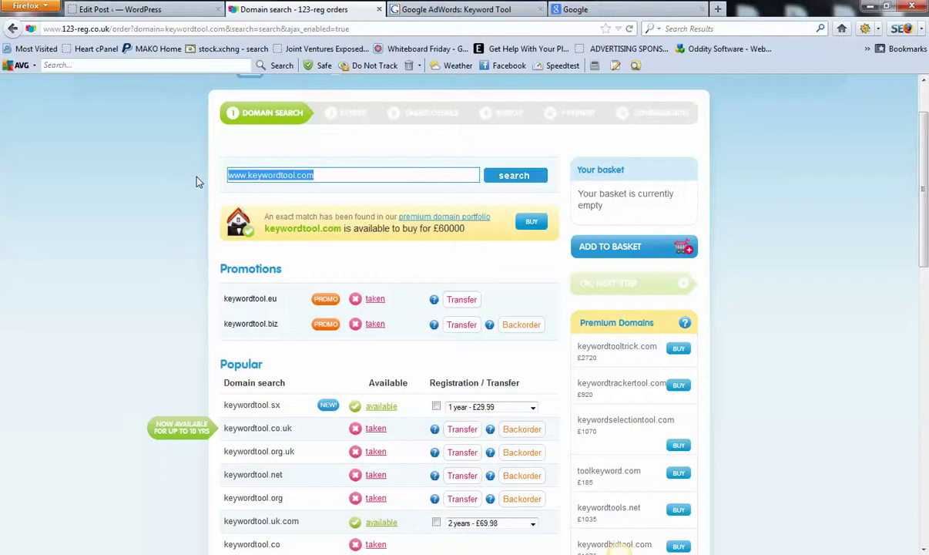
type("k")
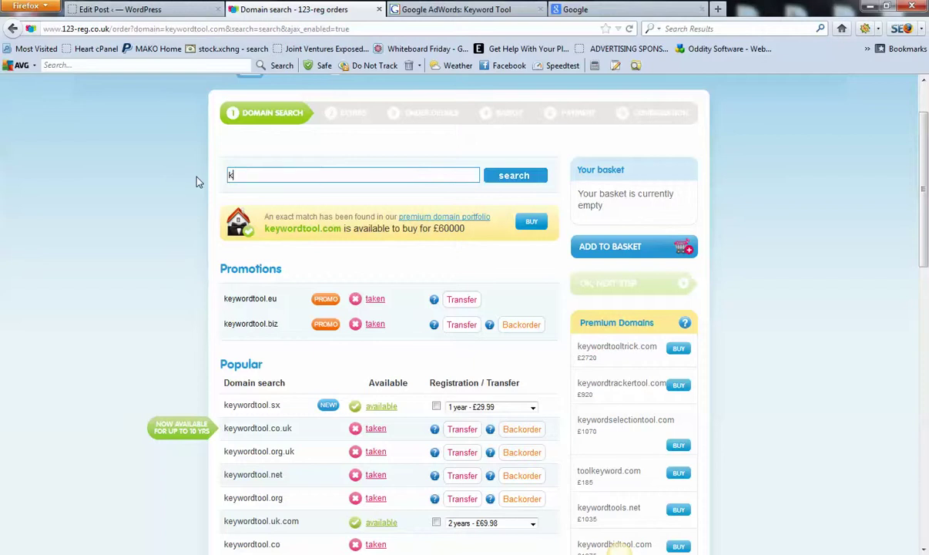
type("eywordselectortool")
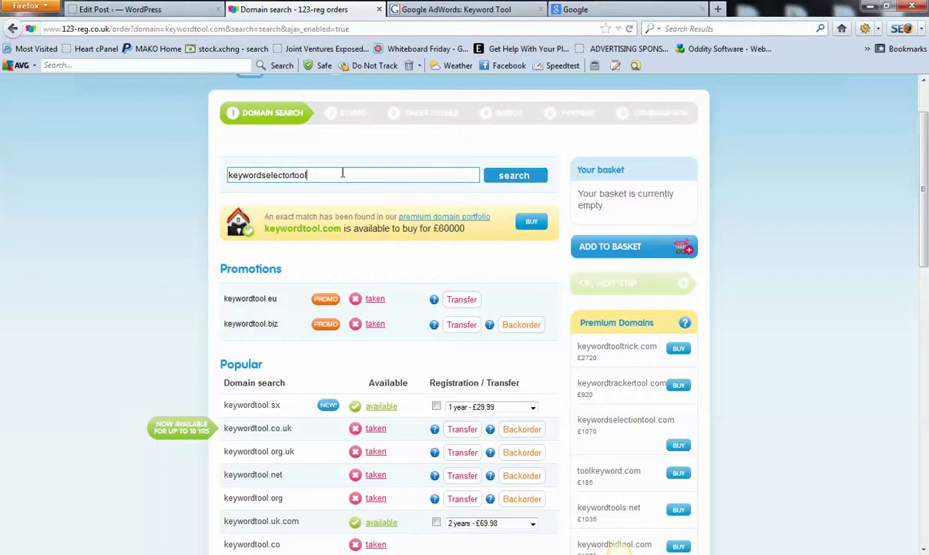
left_click(492, 176)
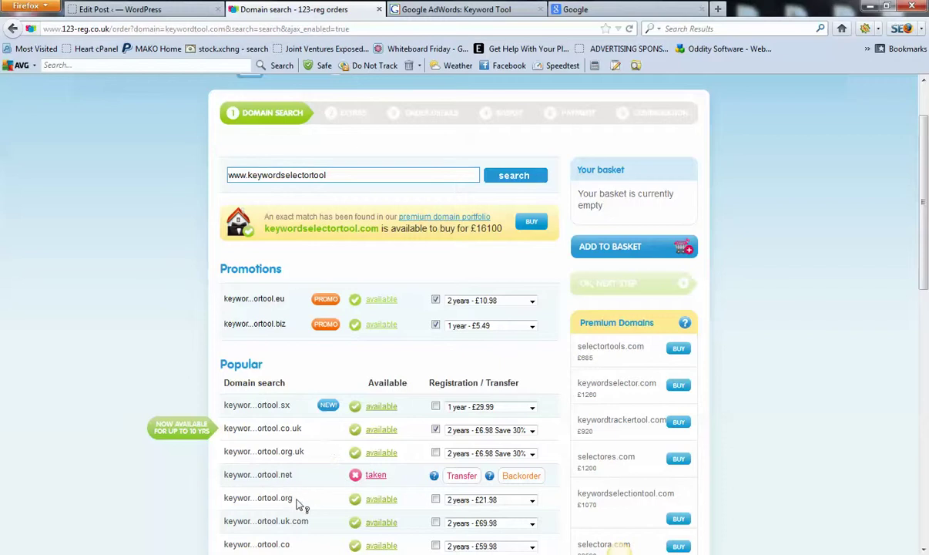
scroll(205, 485, "down", 2)
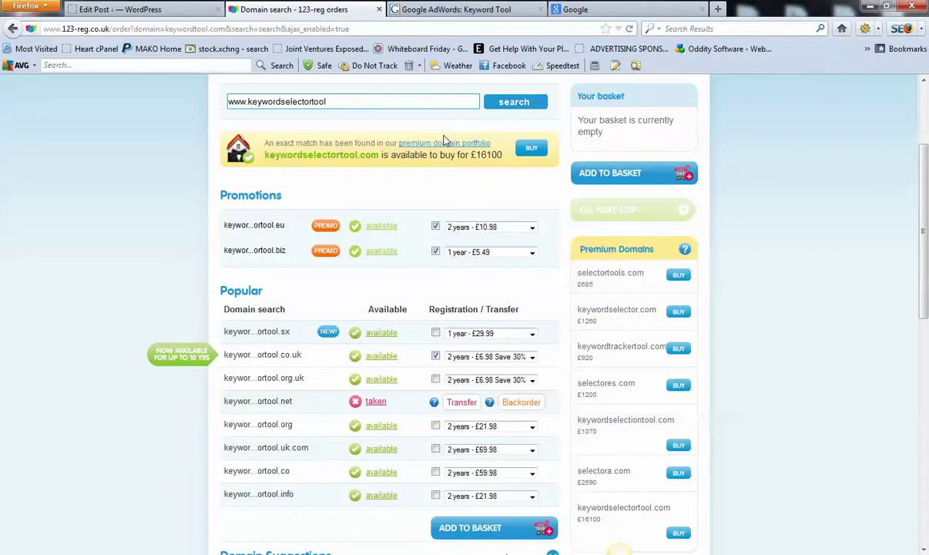
scroll(451, 158, "up", 3)
scroll(424, 332, "down", 3)
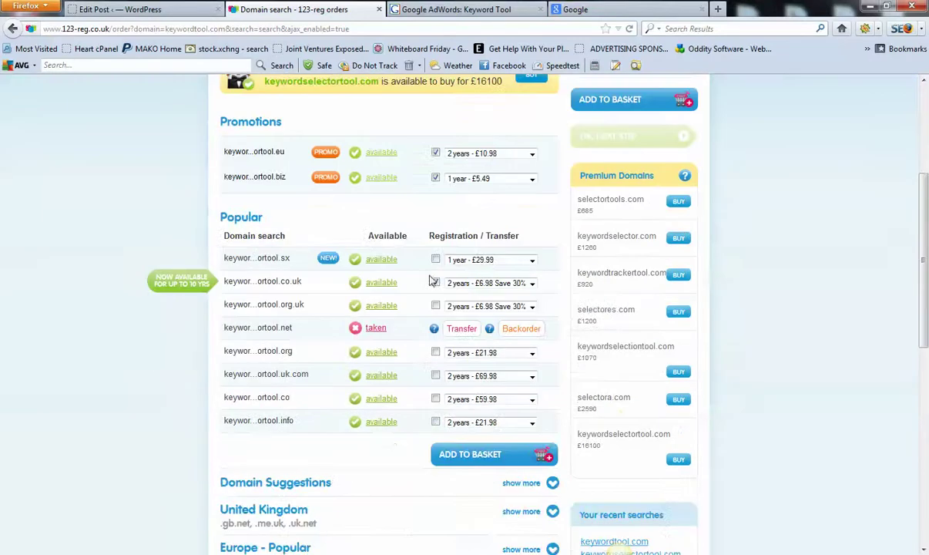
scroll(424, 258, "up", 3)
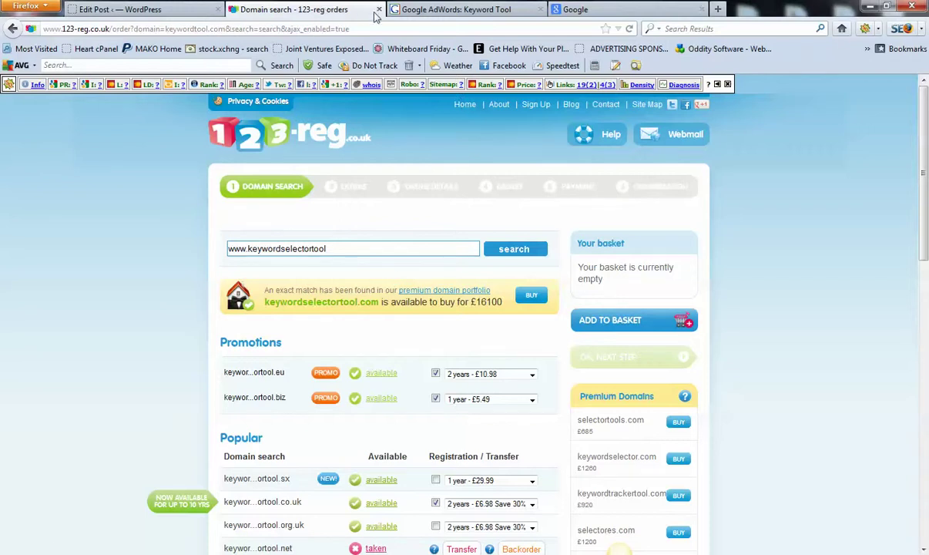
Recheck the AdWords keyword ideas, then search Google for "keyword selector tool" and examine the SEO metrics of the top-ranking sites.
left_click(462, 11)
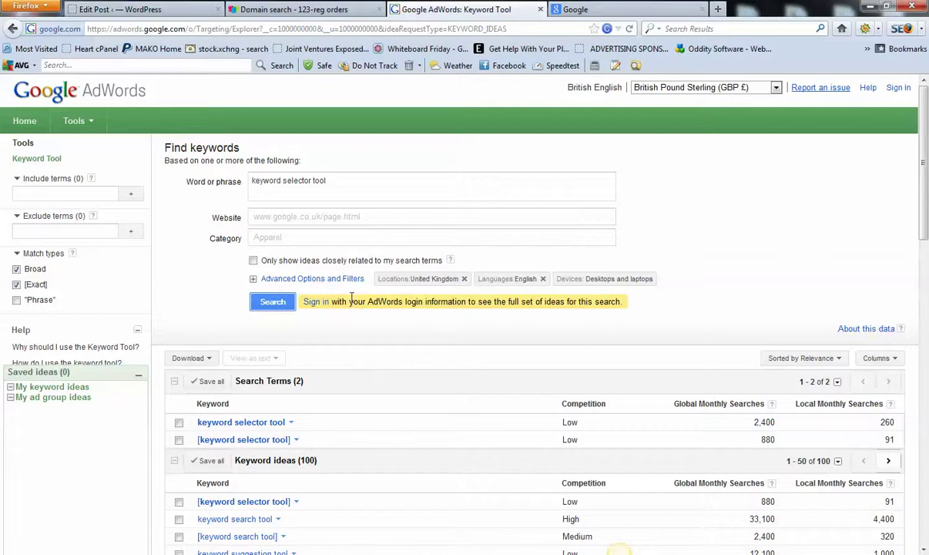
scroll(410, 420, "down", 2)
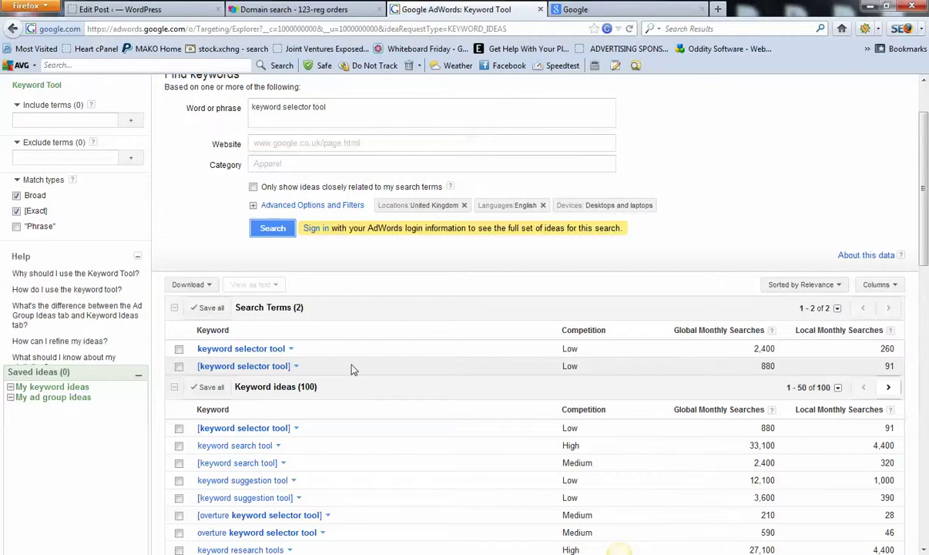
left_click(585, 10)
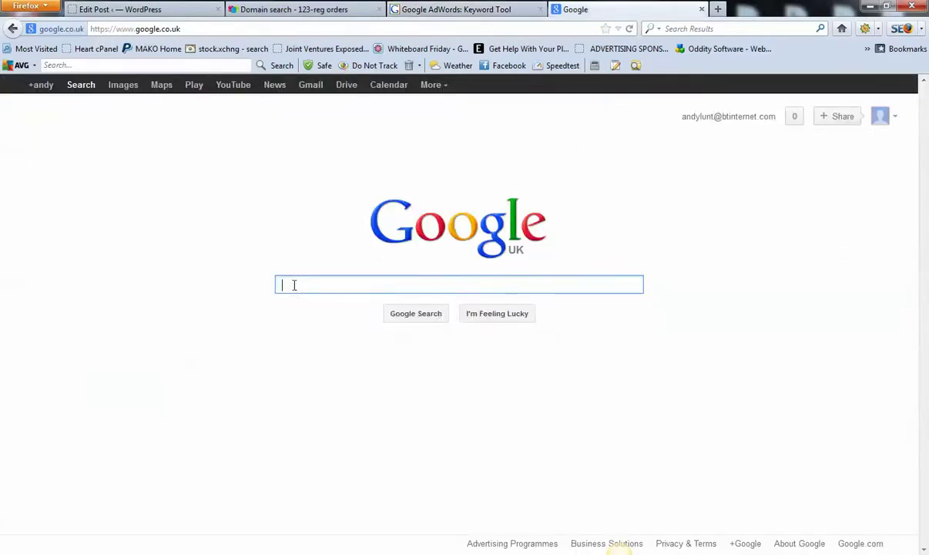
type("key")
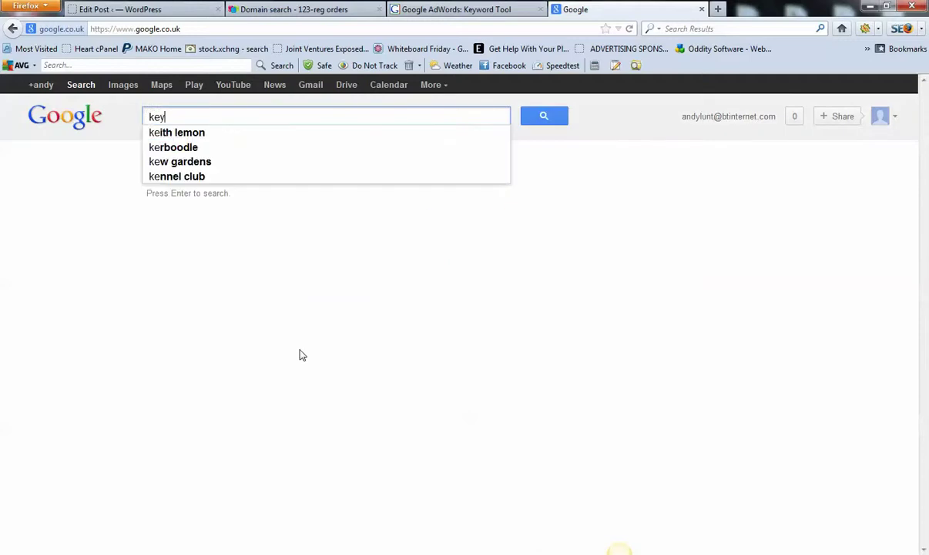
type("word se")
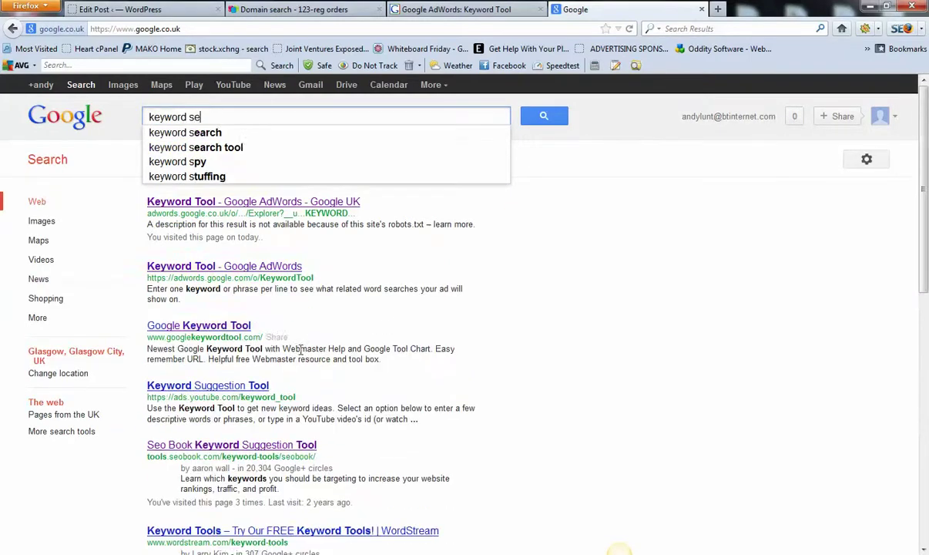
type("lector tool")
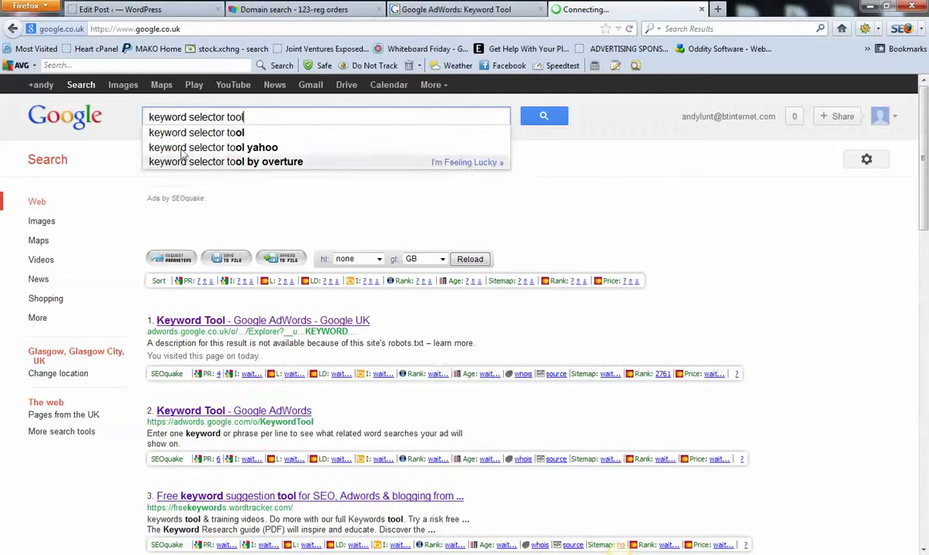
key("Return")
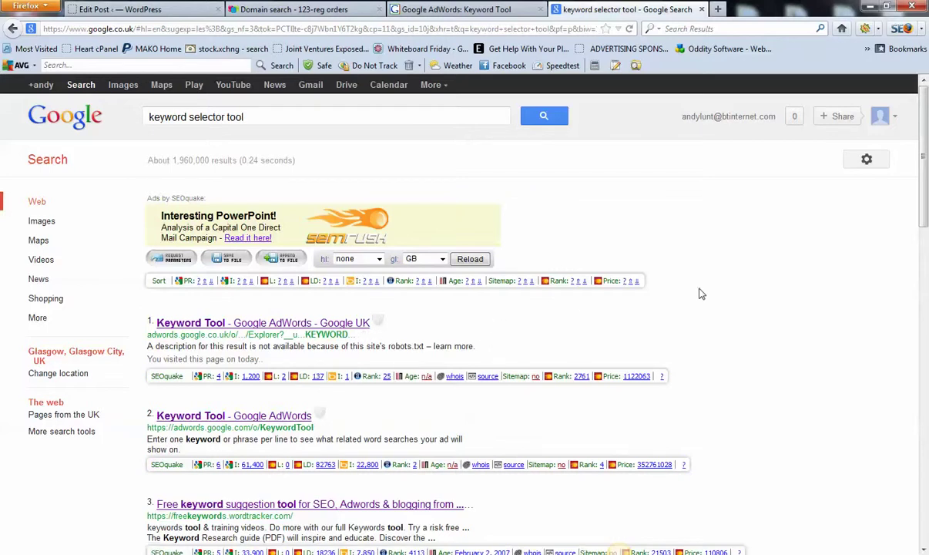
scroll(716, 291, "down", 2)
scroll(763, 239, "up", 2)
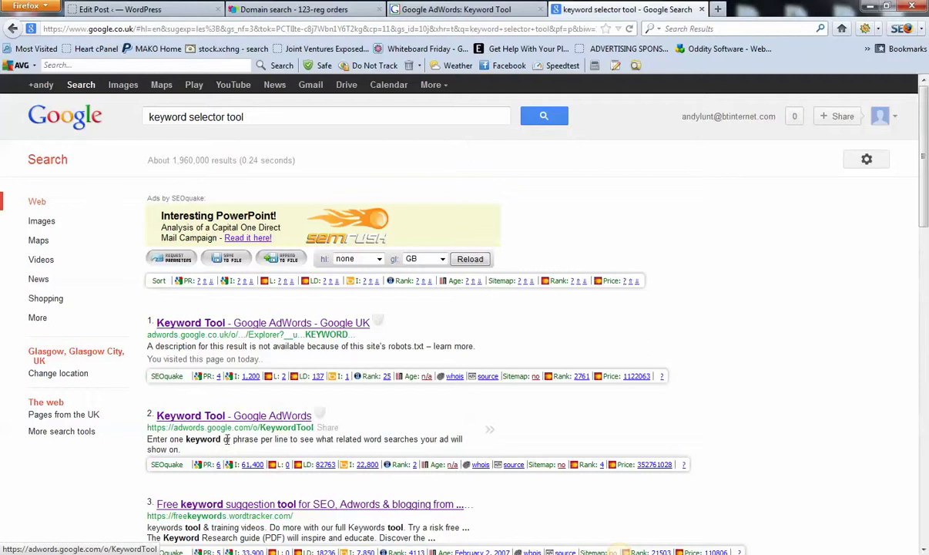
scroll(411, 432, "down", 2)
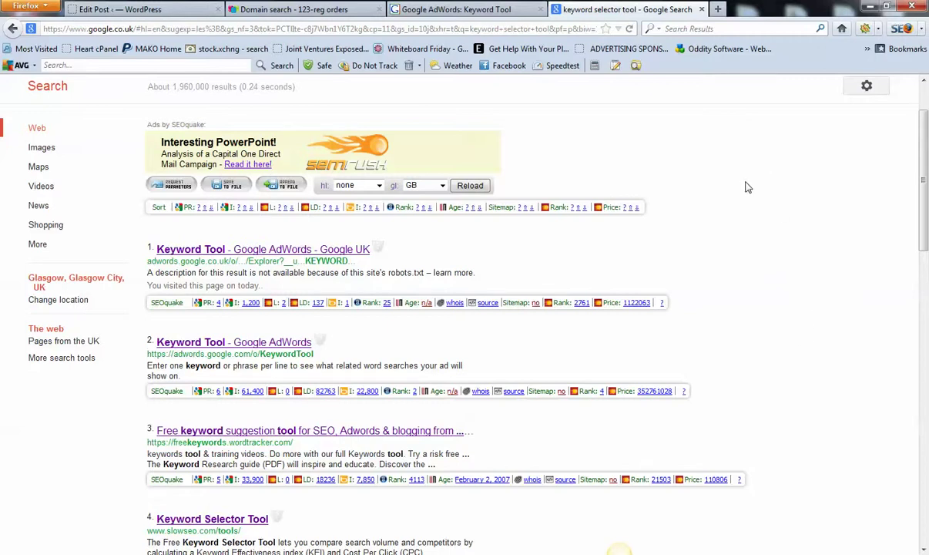
Return to the AdWords Keyword Tool and compare the competition and monthly searches of the related keyword ideas.
left_click(451, 10)
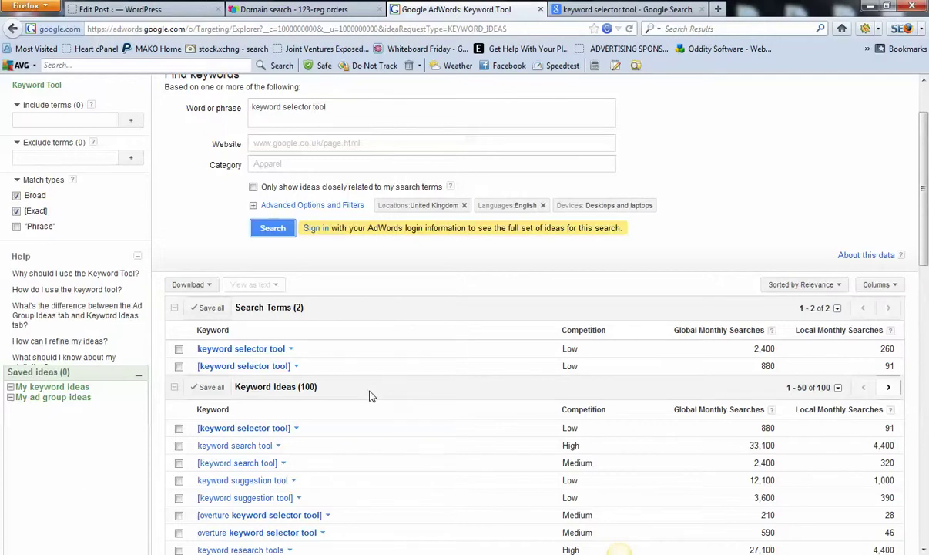
scroll(369, 396, "up", 1)
scroll(371, 416, "down", 2)
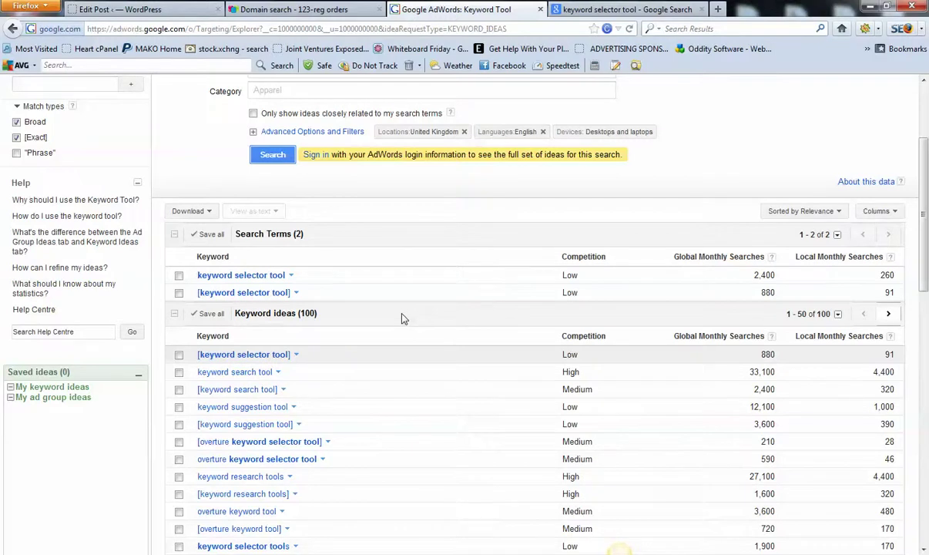
scroll(405, 318, "up", 2)
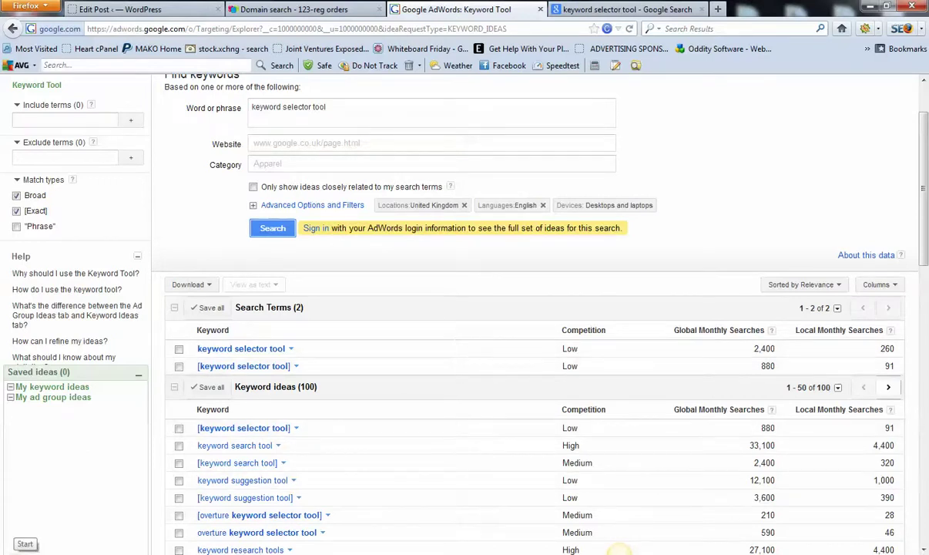
left_click(17, 551)
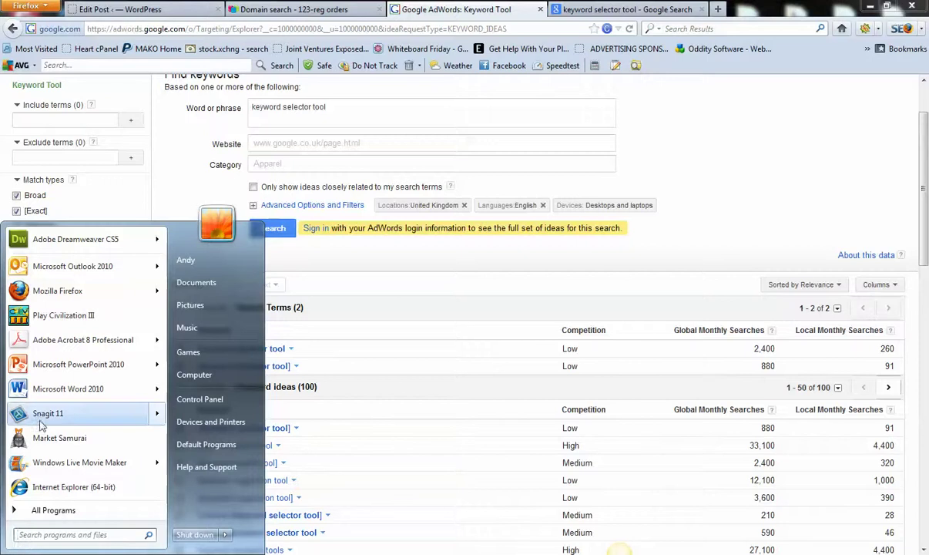
mouse_move(46, 413)
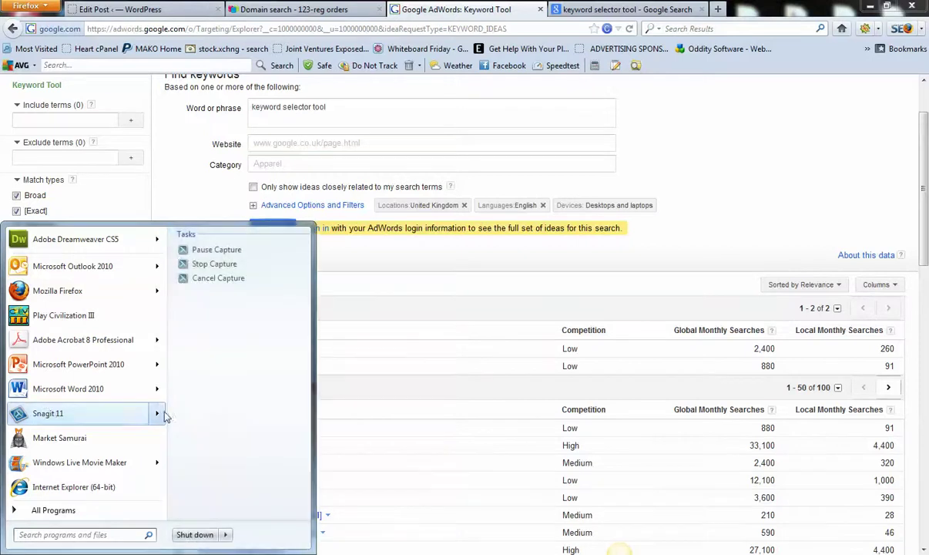